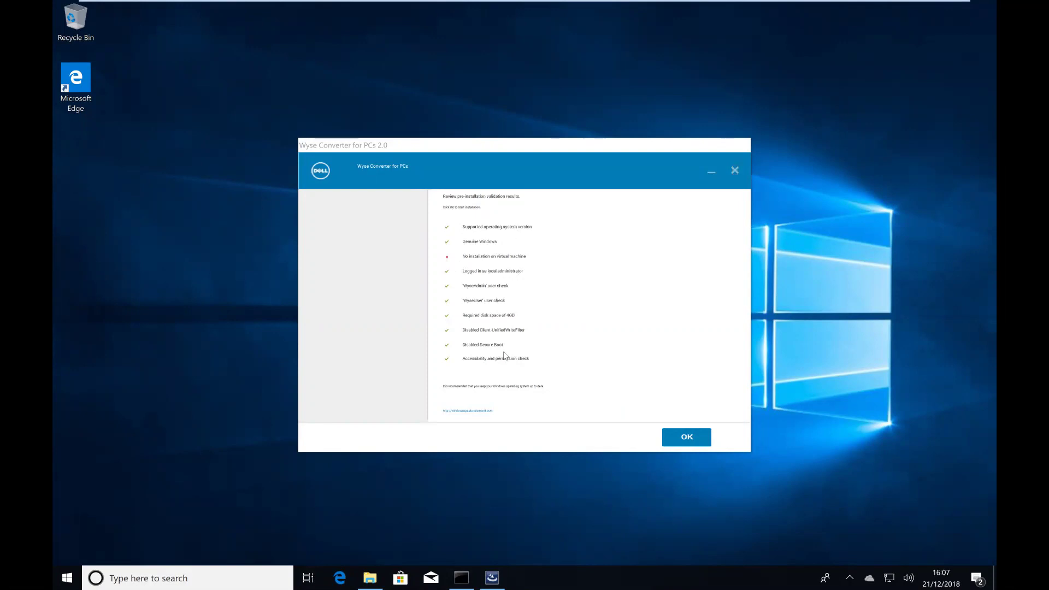
Accept the pre-installation validation results and license agreement, and continue with the Typical setup to the user accounts page
{"action": "left_click", "coordinate": [681, 434]}
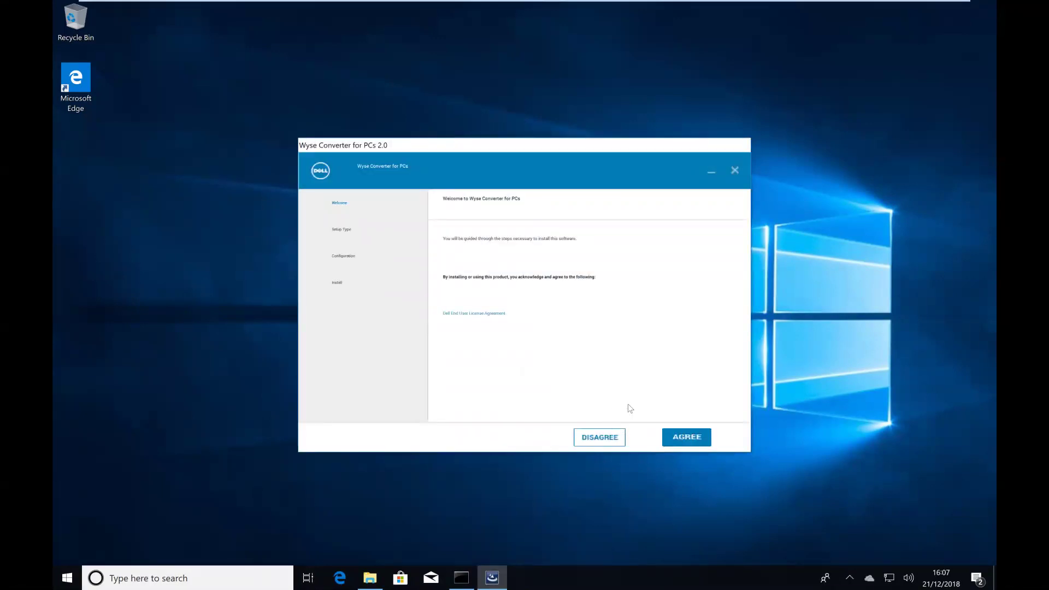
{"action": "left_click", "coordinate": [687, 437]}
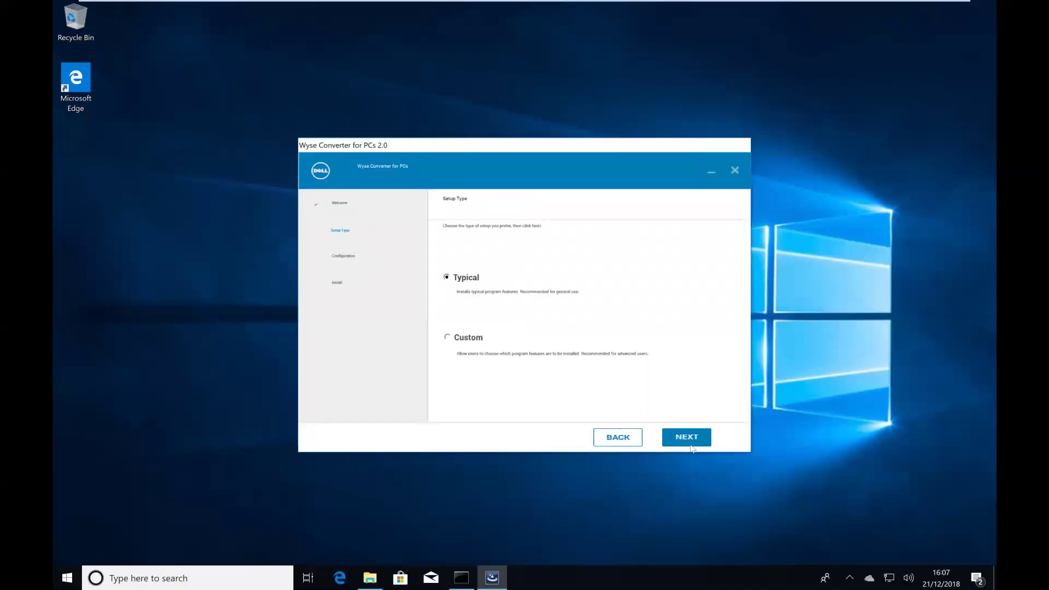
{"action": "left_click", "coordinate": [692, 446]}
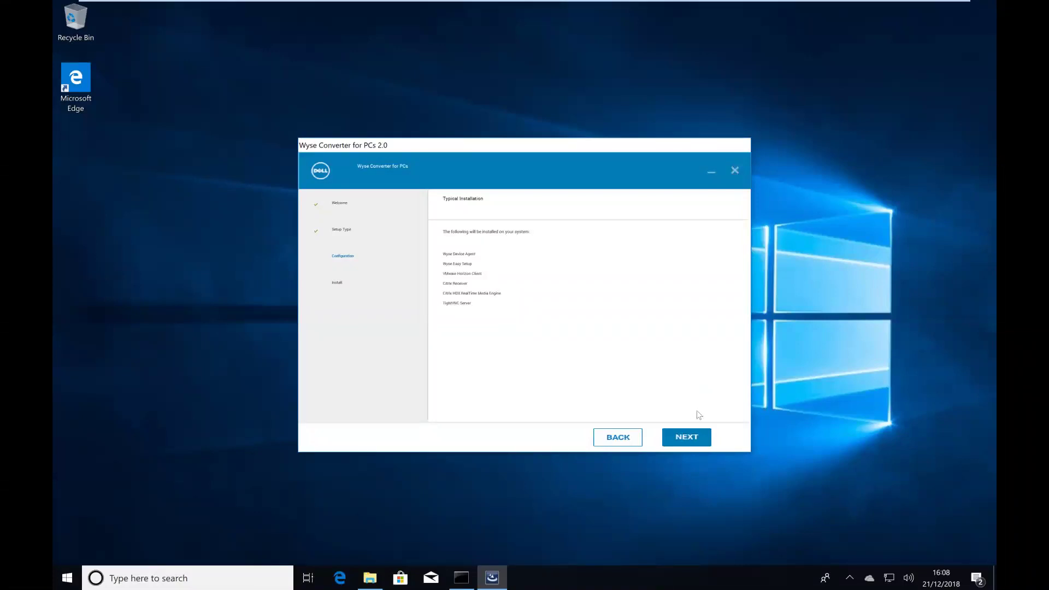
{"action": "left_click", "coordinate": [693, 437]}
{"action": "left_click", "coordinate": [686, 436]}
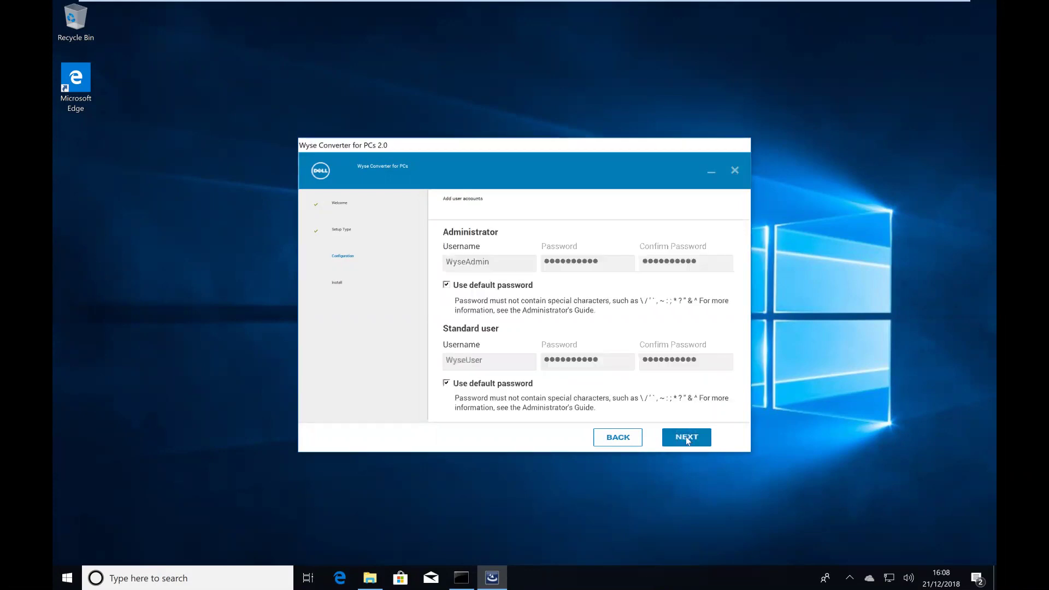
Turn off the default passwords for both accounts, and enter and confirm the WyseAdmin administrator password
{"action": "left_click", "coordinate": [506, 286]}
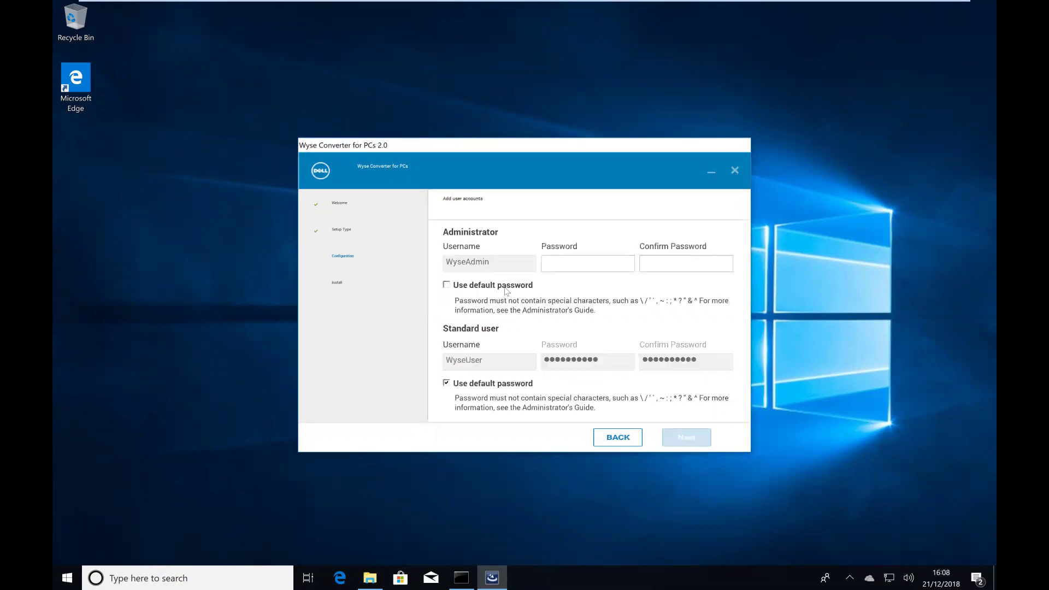
{"action": "left_click", "coordinate": [478, 385]}
{"action": "left_click", "coordinate": [574, 265]}
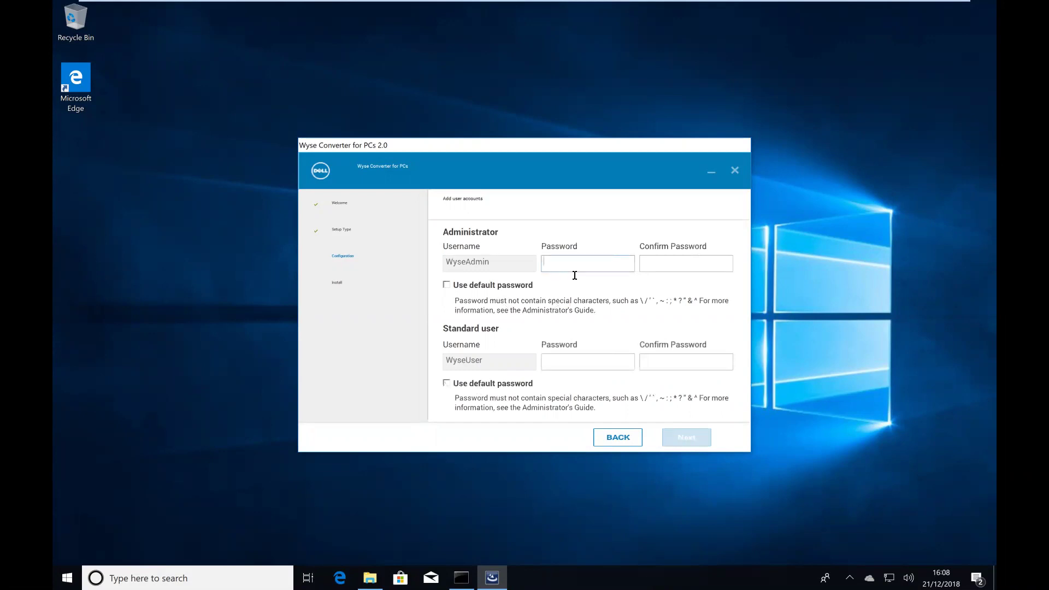
{"action": "type", "text": "•••••••••••••••••••"}
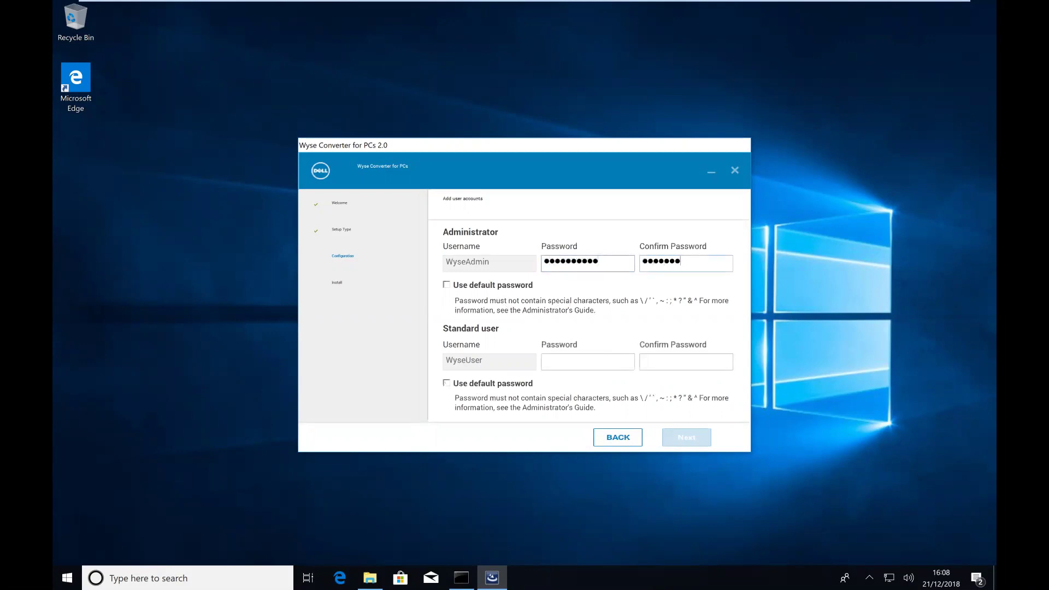
{"action": "type", "text": "•"}
Enter and confirm the password for the WyseUser standard account
{"action": "left_click", "coordinate": [586, 359]}
{"action": "type", "text": "•••••••••"}
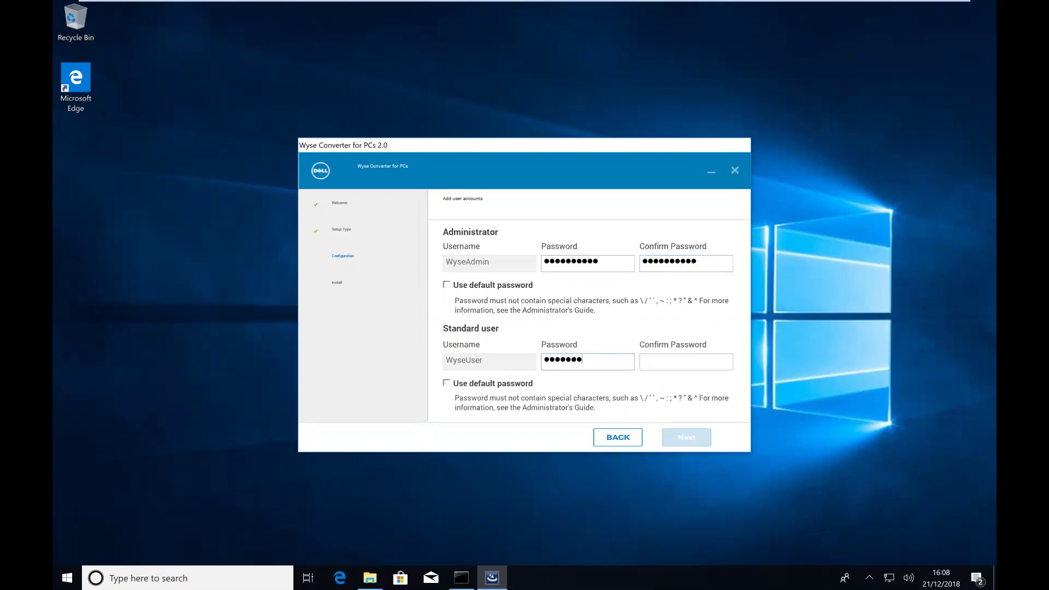
{"action": "type", "text": "•••••••••••"}
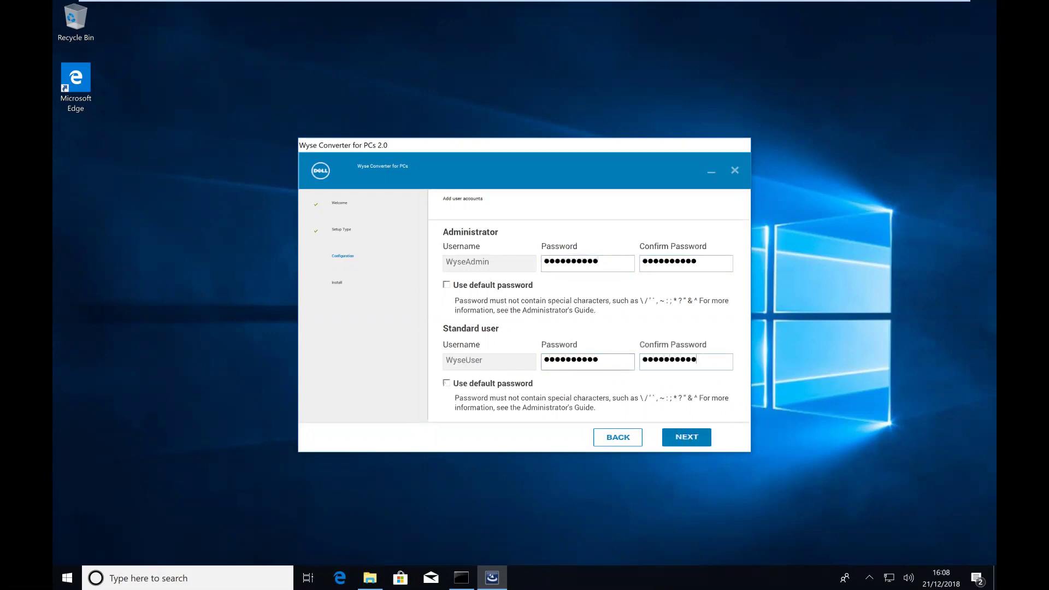
Submit the account settings, install the listed components, and restart the system once installation completes
{"action": "left_click", "coordinate": [680, 437]}
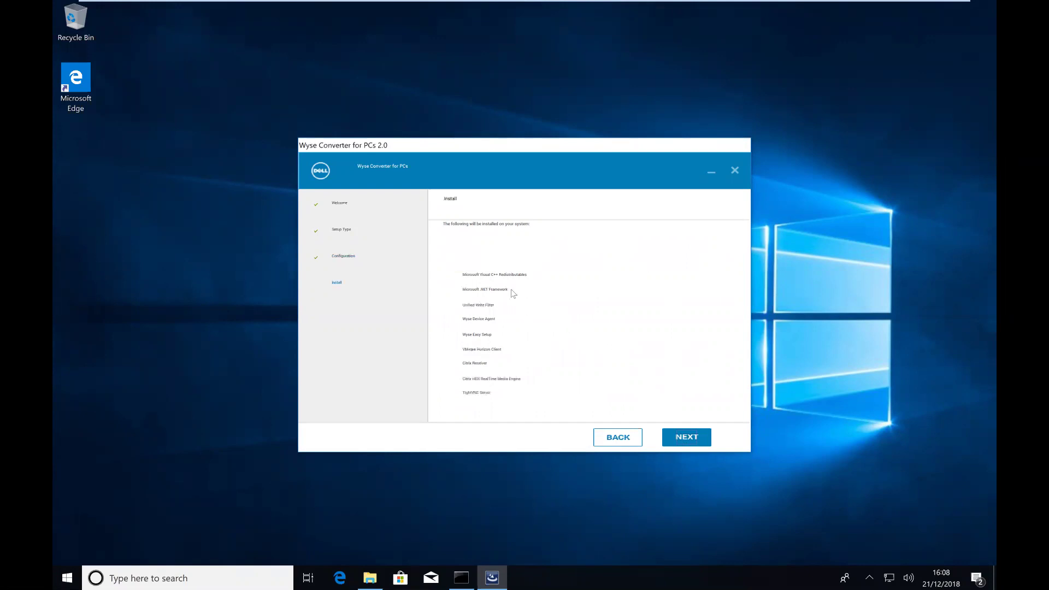
{"action": "left_click", "coordinate": [697, 438]}
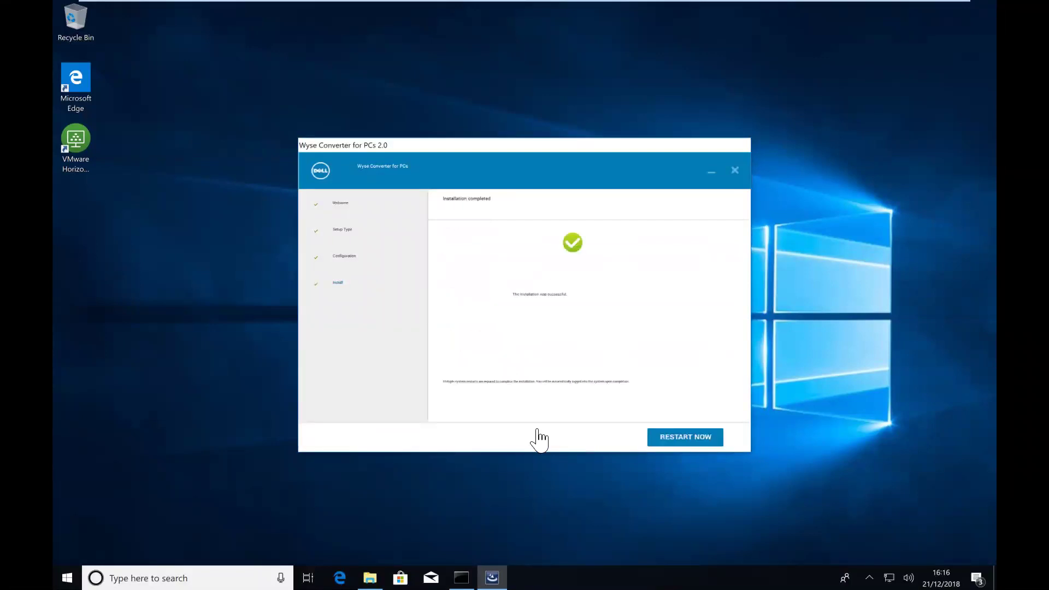
{"action": "left_click", "coordinate": [686, 434]}
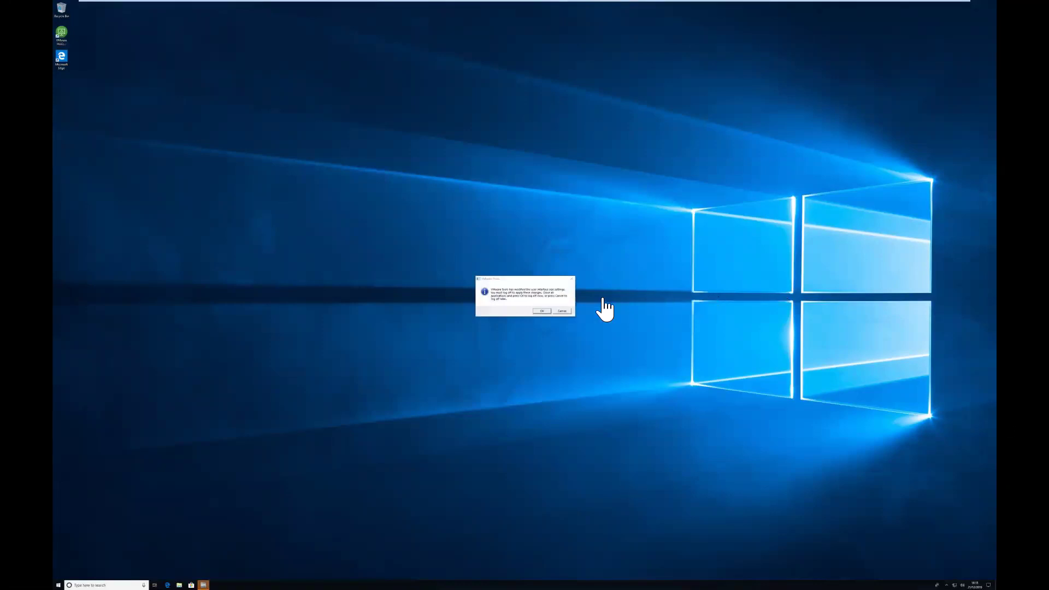
Accept the VMware Tools log-off prompts and dismiss the Citrix Receiver Add Account window during the automated system configuration
{"action": "left_click", "coordinate": [543, 311]}
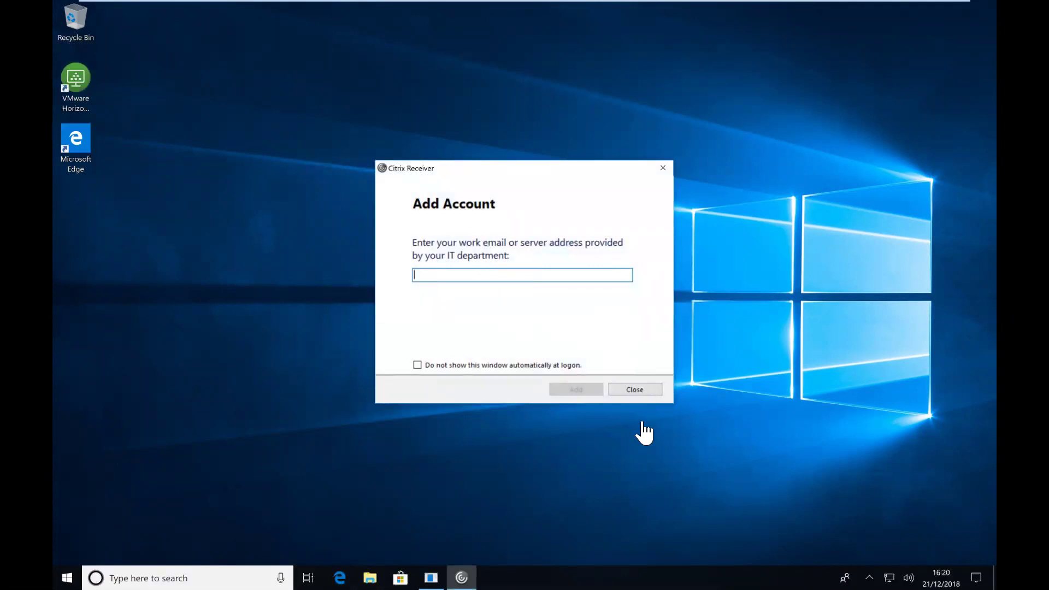
{"action": "left_click", "coordinate": [634, 389]}
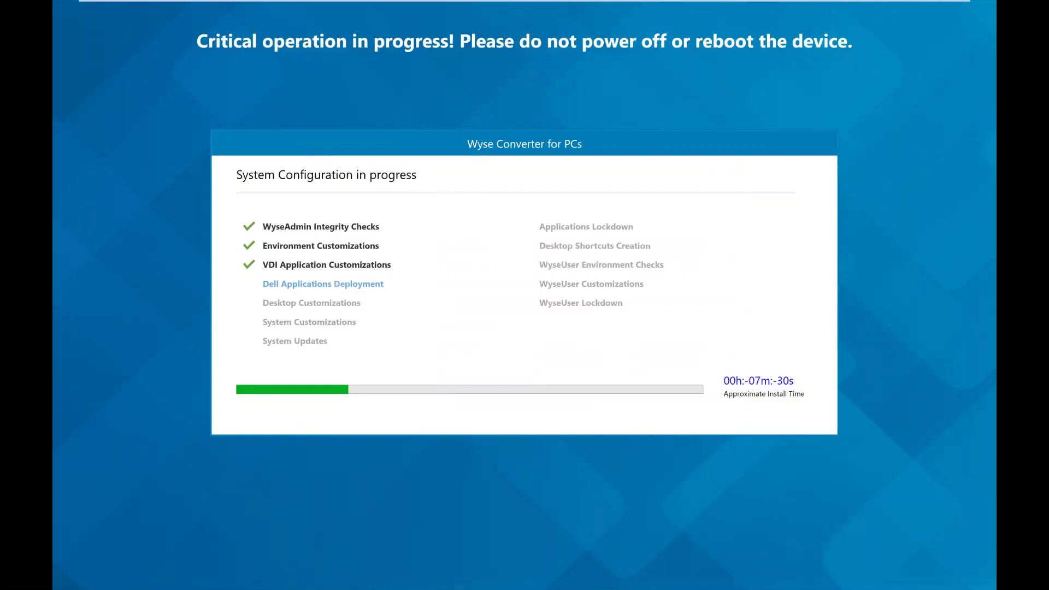
{"action": "key", "text": "super+i"}
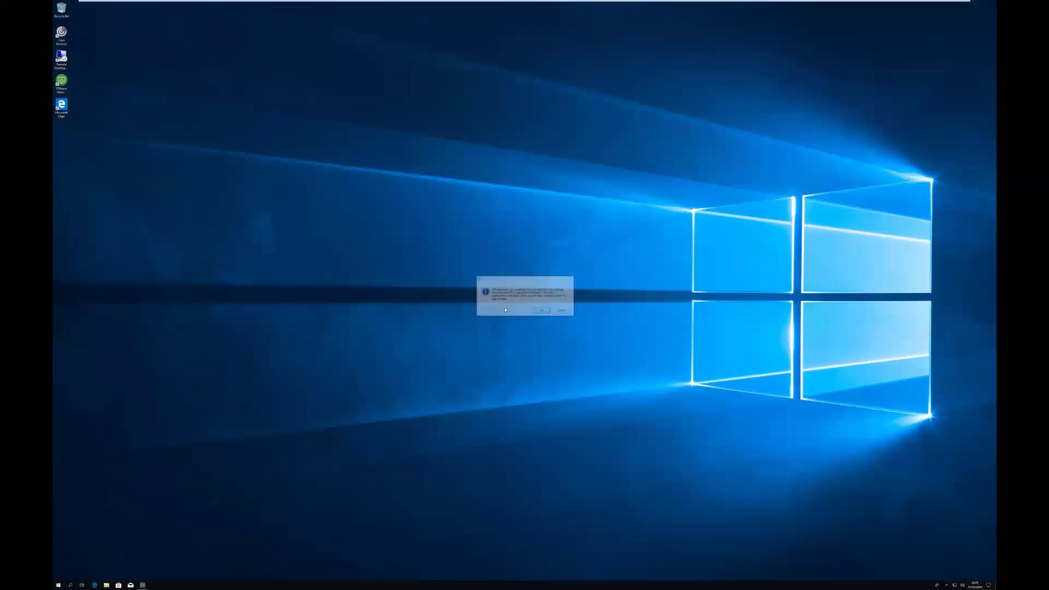
{"action": "left_click", "coordinate": [541, 311]}
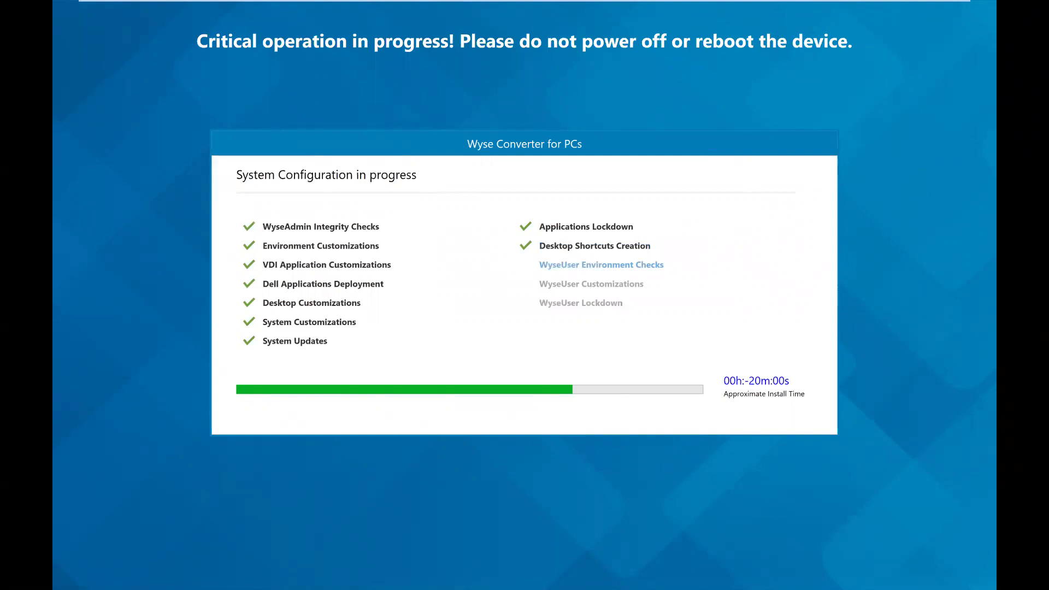
{"action": "key", "text": "super+i"}
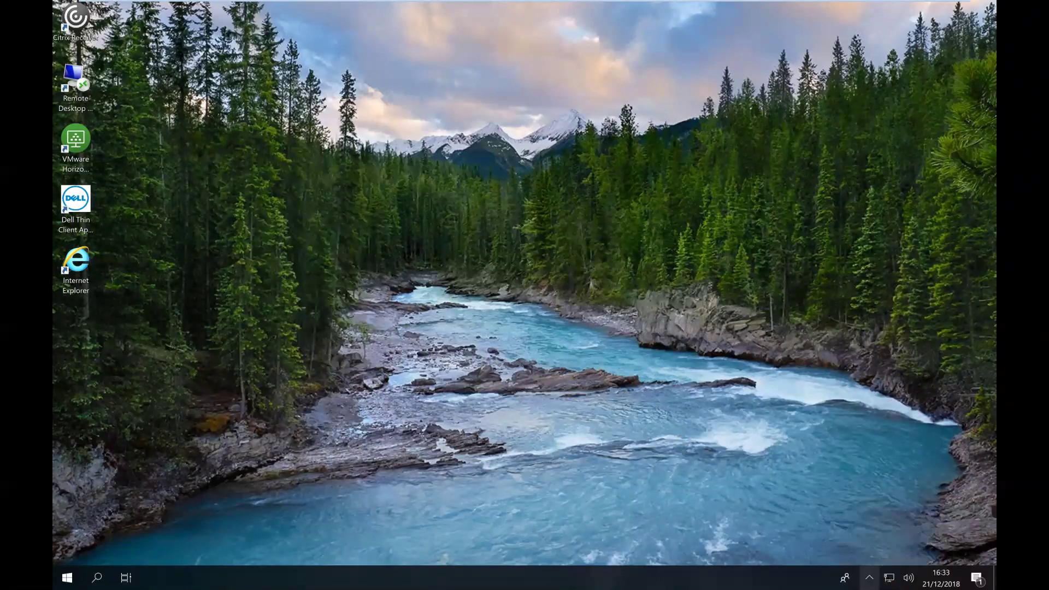
Check the hidden notification icons and the Start menu's app list on the converted WyseUser desktop
{"action": "left_click", "coordinate": [869, 577]}
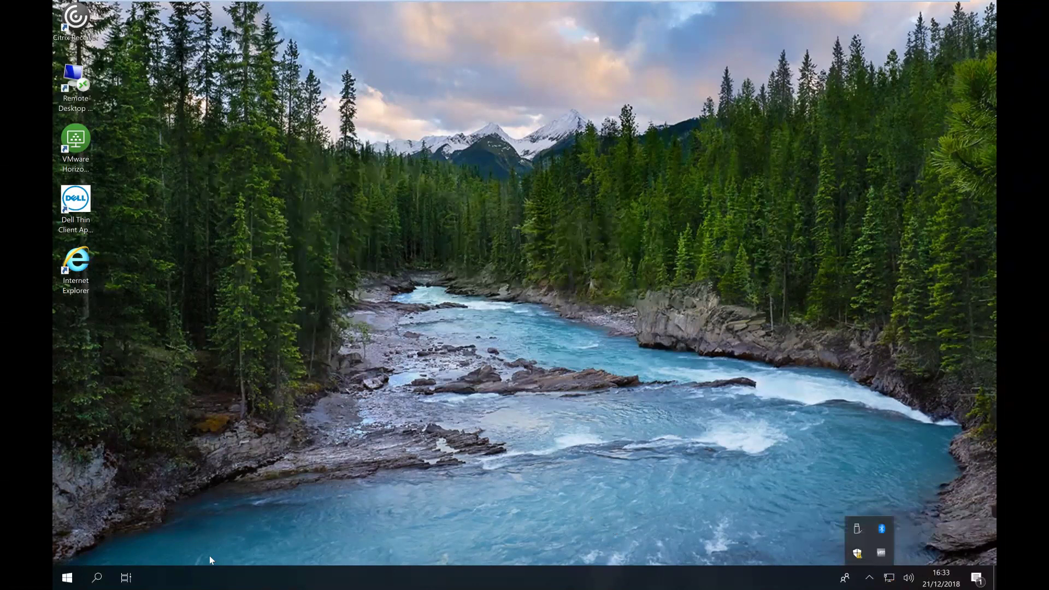
{"action": "left_click", "coordinate": [73, 576]}
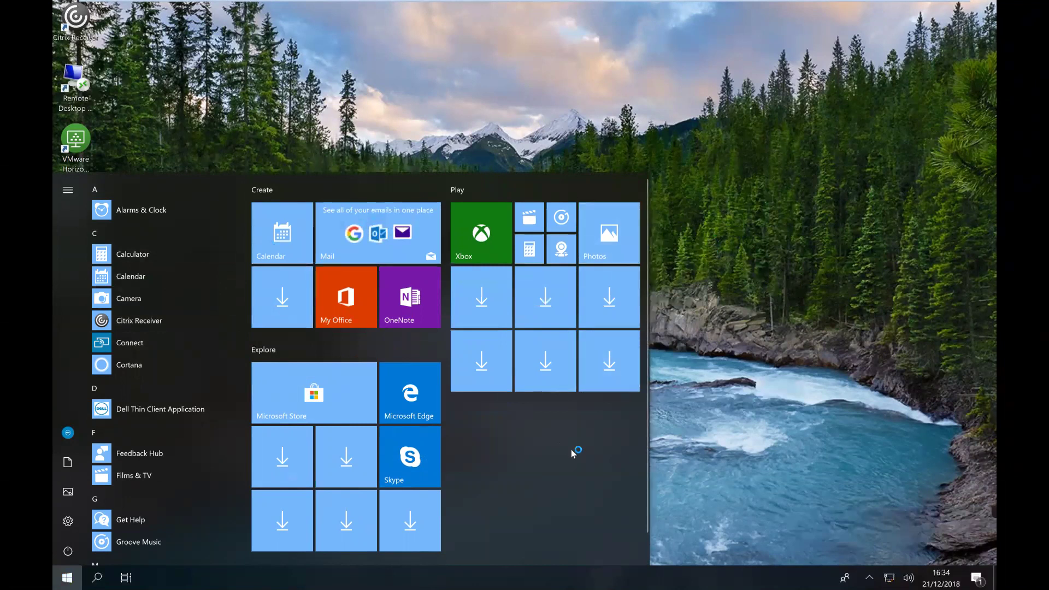
{"action": "left_click", "coordinate": [739, 395]}
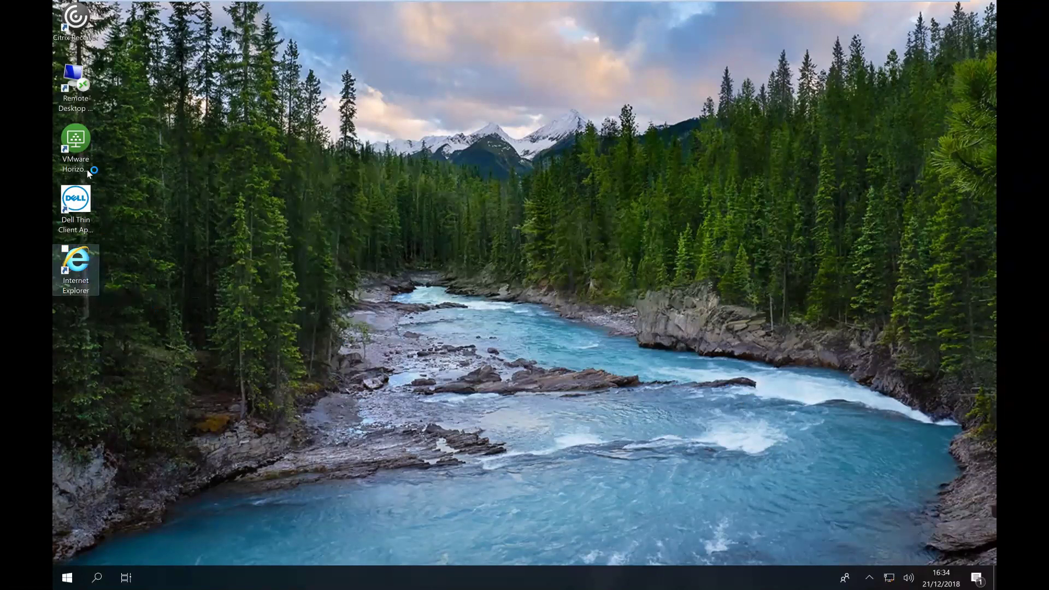
Open Dell Thin Client Application, review its Client Information and About and Support pages, and close it
{"action": "double_click", "coordinate": [78, 210]}
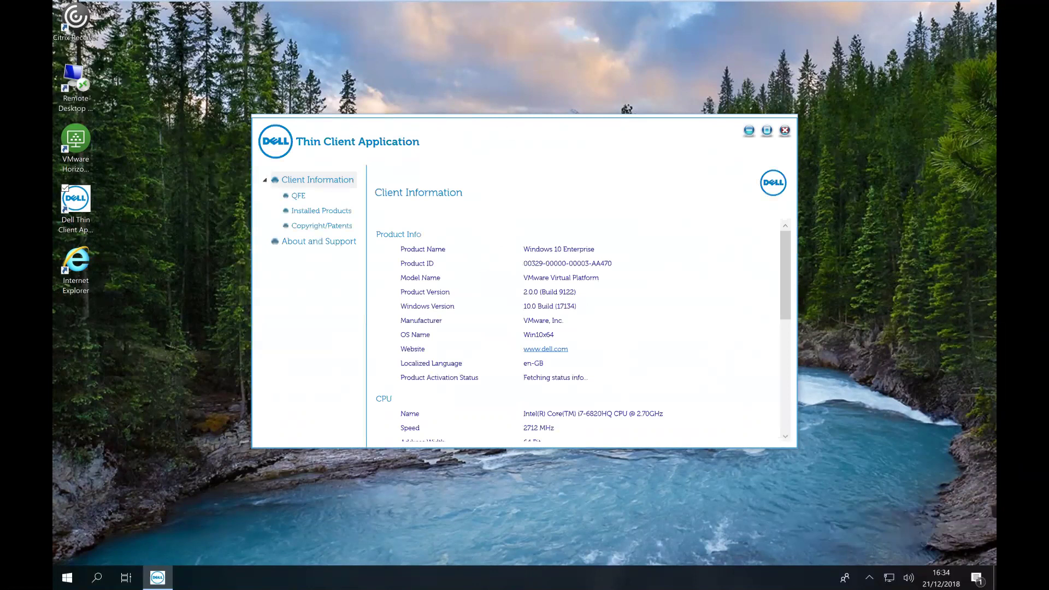
{"action": "left_click_drag", "start_coordinate": [516, 130], "coordinate": [514, 101]}
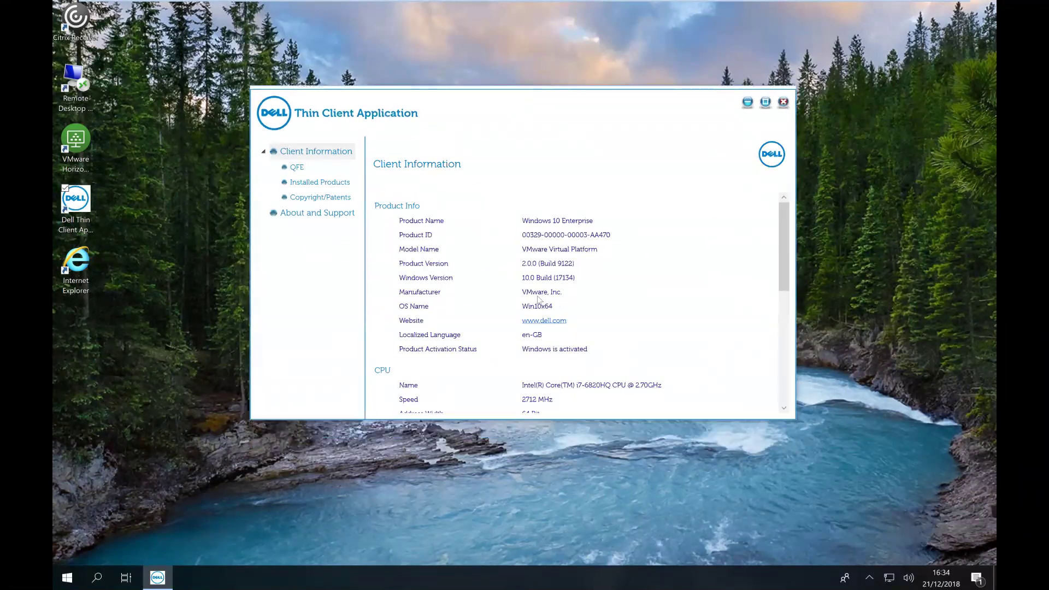
{"action": "scroll", "coordinate": [628, 290], "scroll_direction": "down", "scroll_amount": 2}
{"action": "scroll", "coordinate": [712, 296], "scroll_direction": "up", "scroll_amount": 2}
{"action": "scroll", "coordinate": [628, 286], "scroll_direction": "down", "scroll_amount": 1}
{"action": "scroll", "coordinate": [627, 283], "scroll_direction": "down", "scroll_amount": 1}
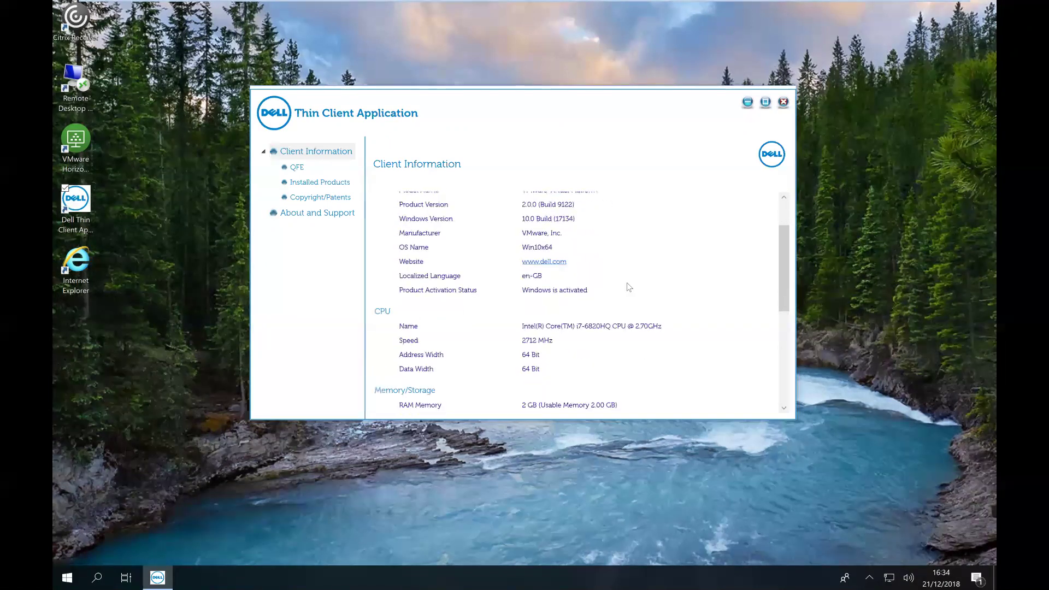
{"action": "scroll", "coordinate": [627, 283], "scroll_direction": "down", "scroll_amount": 1}
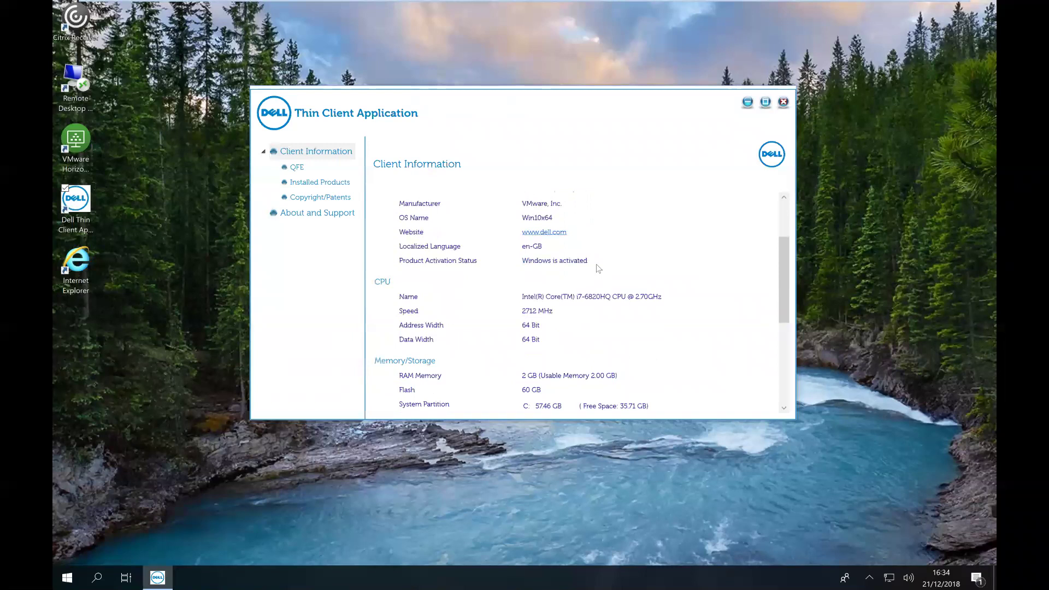
{"action": "scroll", "coordinate": [598, 268], "scroll_direction": "down", "scroll_amount": 2}
{"action": "scroll", "coordinate": [601, 322], "scroll_direction": "down", "scroll_amount": 5}
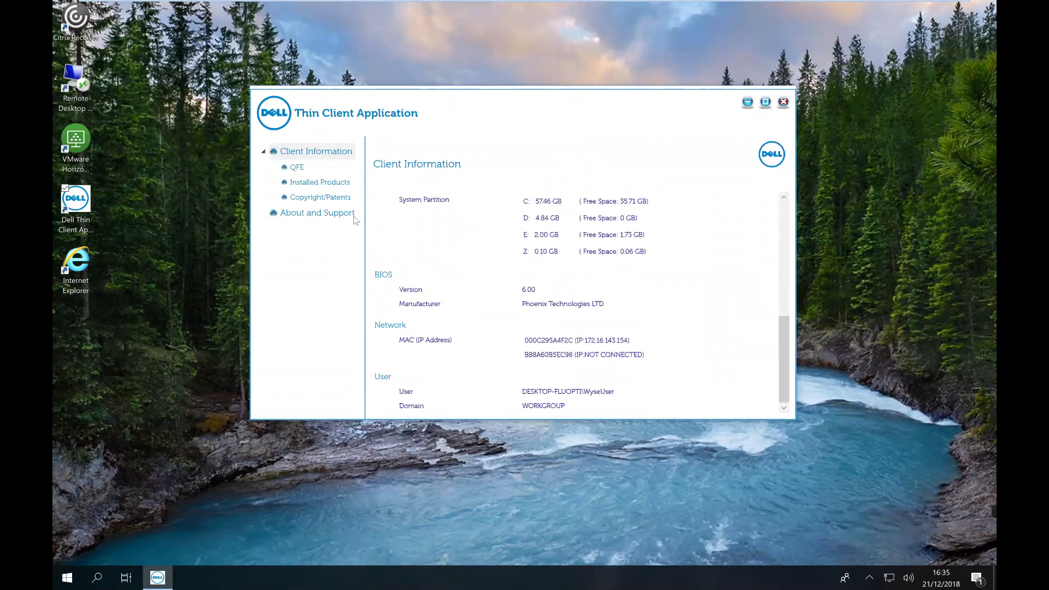
{"action": "left_click", "coordinate": [331, 214]}
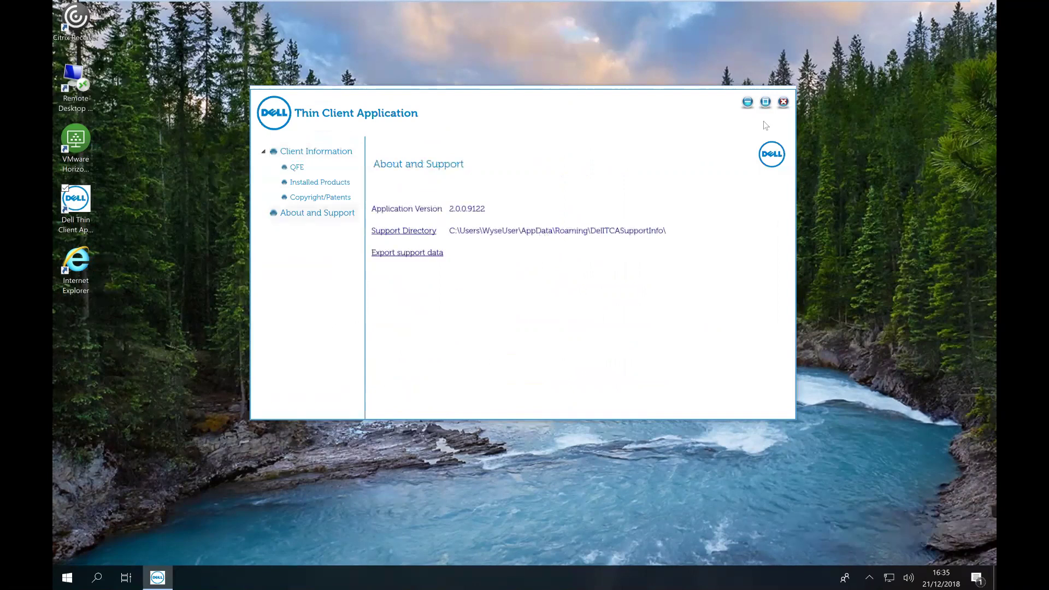
{"action": "left_click", "coordinate": [782, 101]}
Sign out of the WyseUser account
{"action": "left_click", "coordinate": [67, 577]}
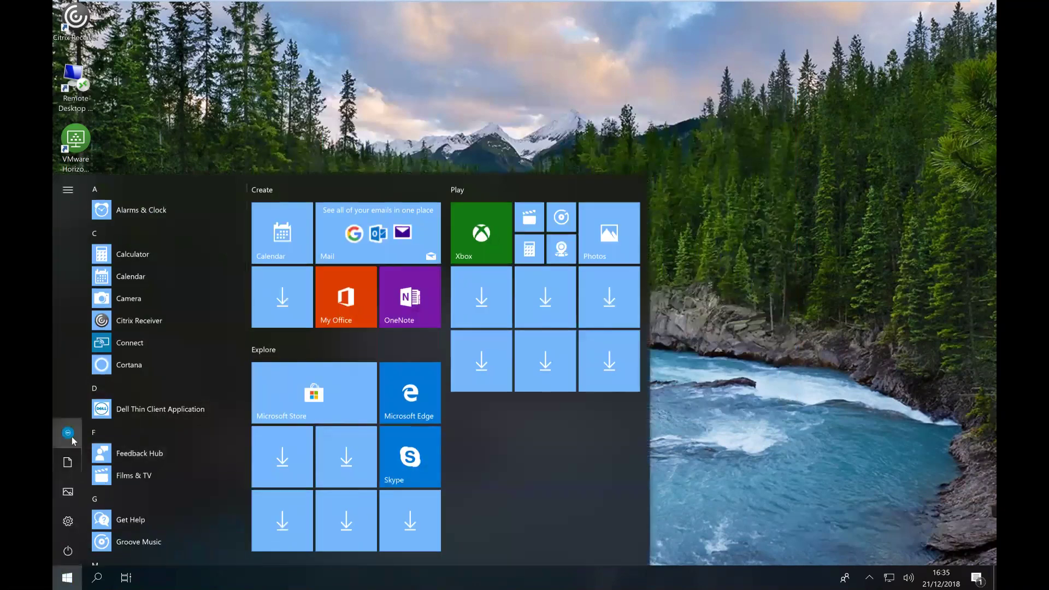
{"action": "left_click", "coordinate": [71, 437]}
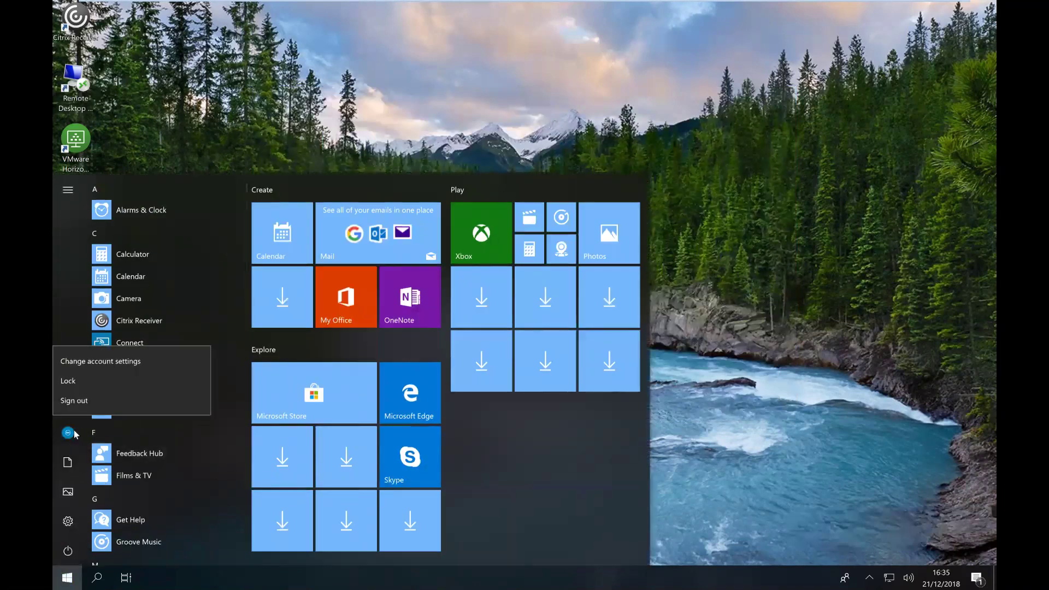
{"action": "left_click", "coordinate": [93, 405]}
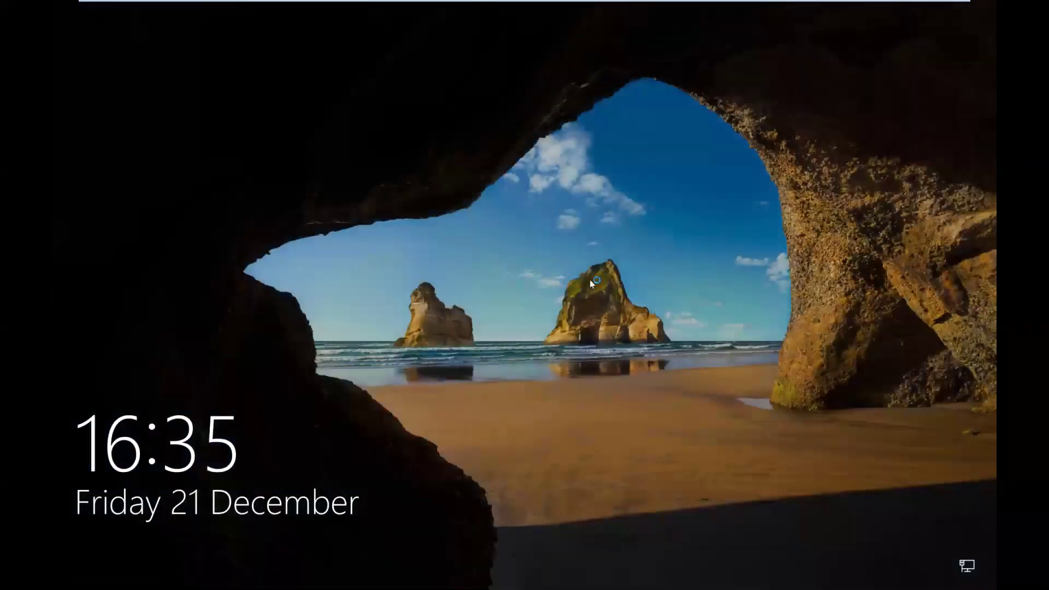
Sign in to Windows as WyseAdmin with the account password
{"action": "left_click", "coordinate": [557, 82]}
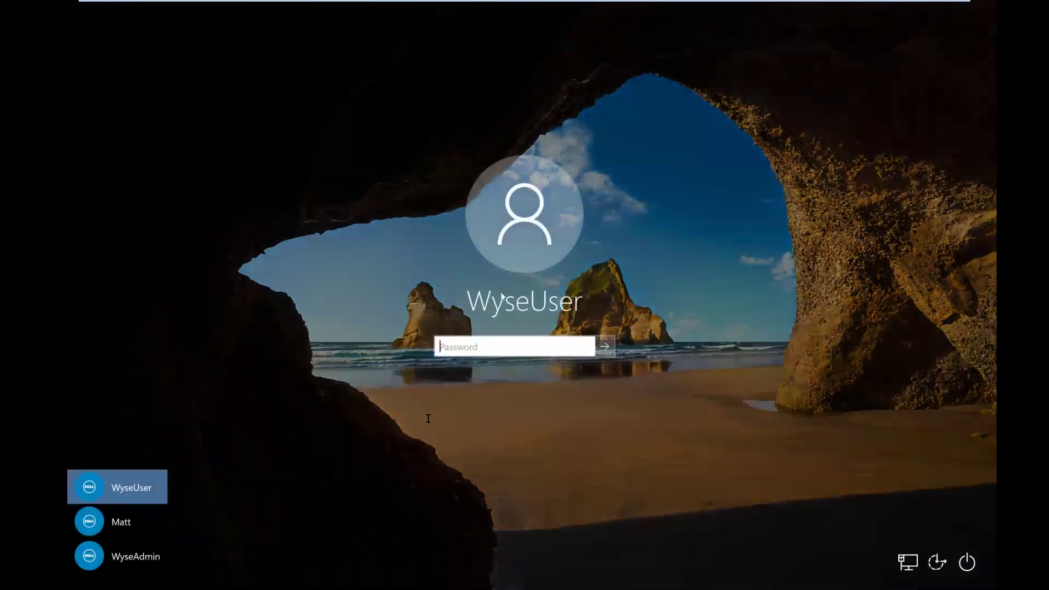
{"action": "left_click", "coordinate": [143, 562]}
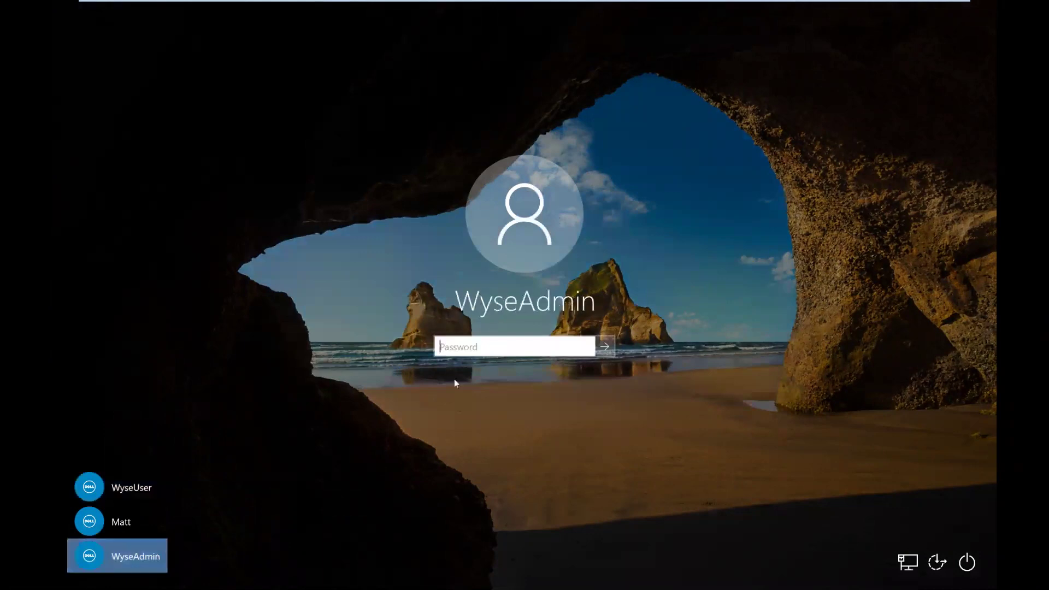
{"action": "type", "text": "••••••••••"}
{"action": "key", "text": "Return"}
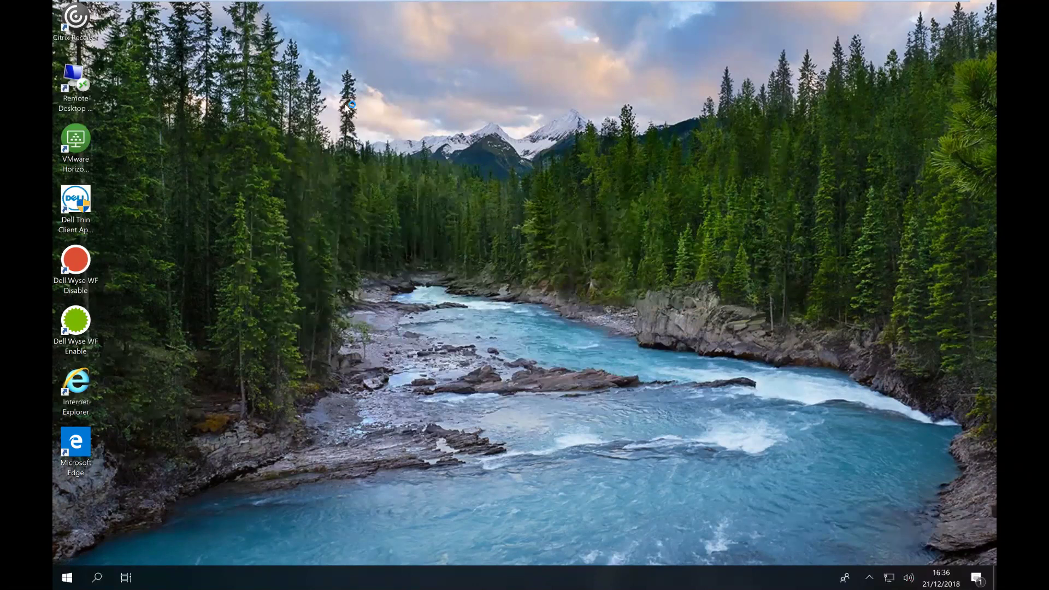
Launch VMware Horizon Client from the WyseAdmin desktop
{"action": "double_click", "coordinate": [78, 139]}
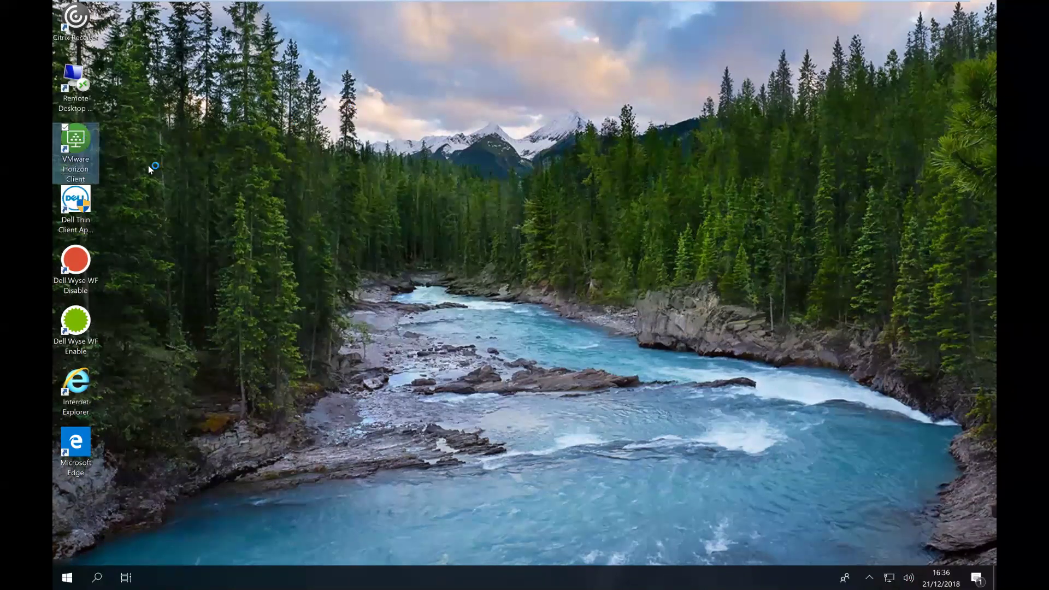